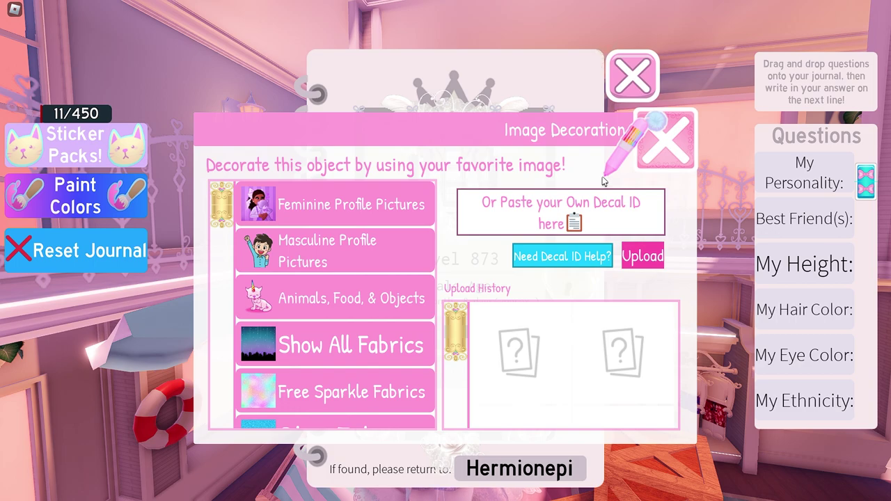
- Read through all four pages of the decal ID help and finish it
click(574, 257)
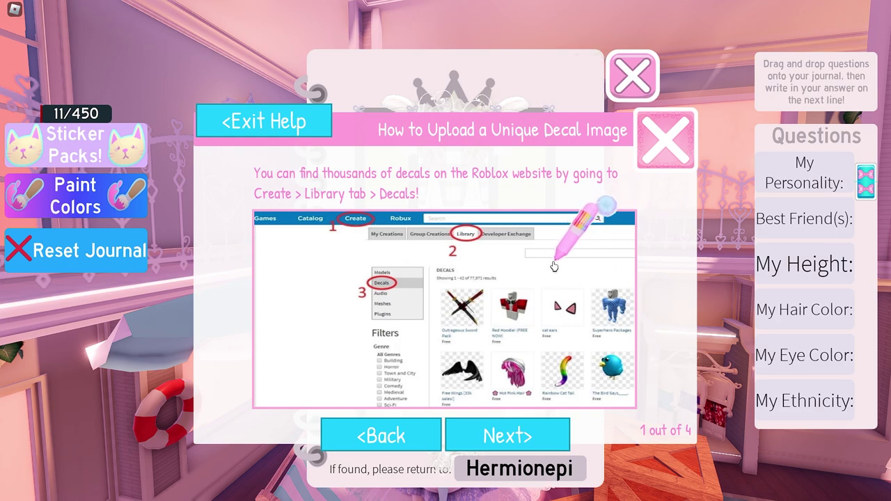
click(524, 434)
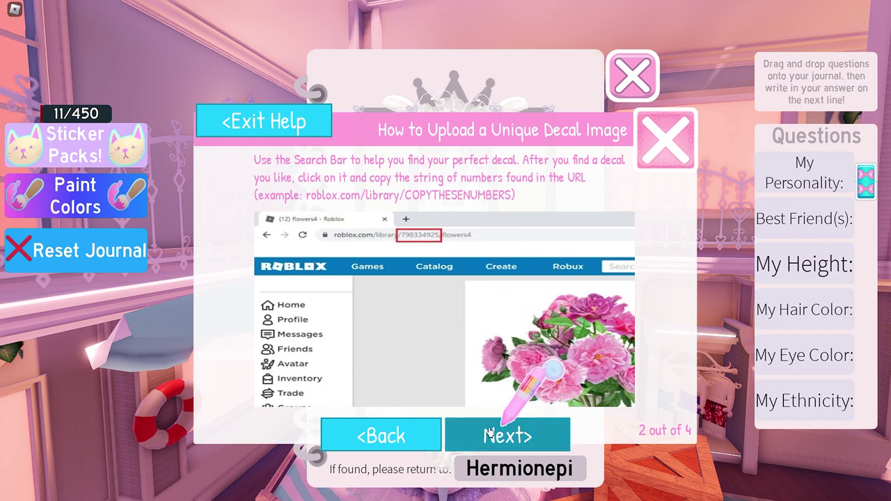
click(496, 435)
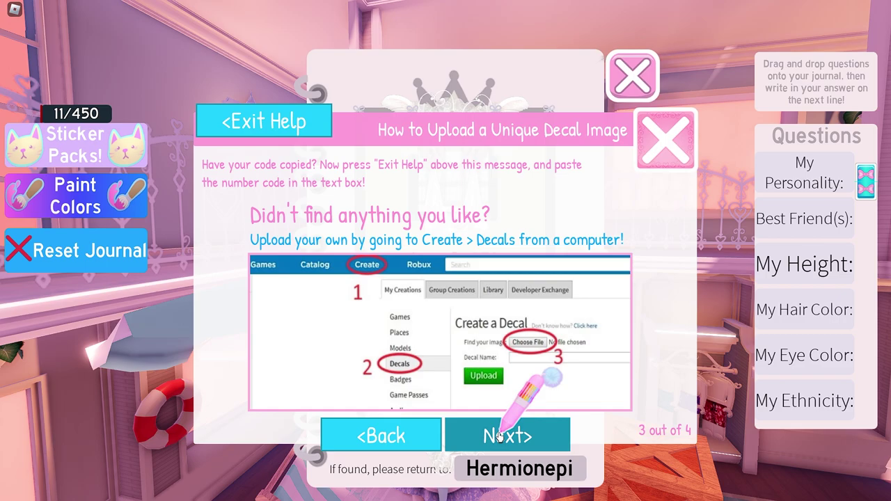
click(499, 436)
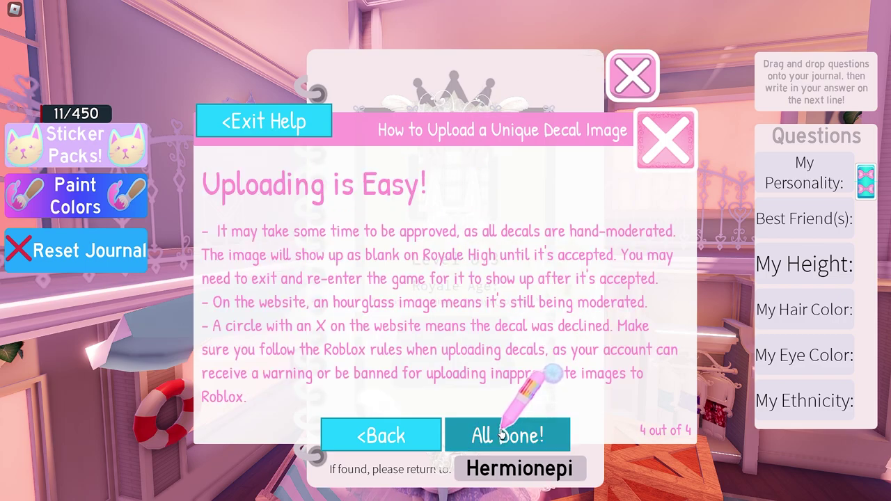
click(501, 435)
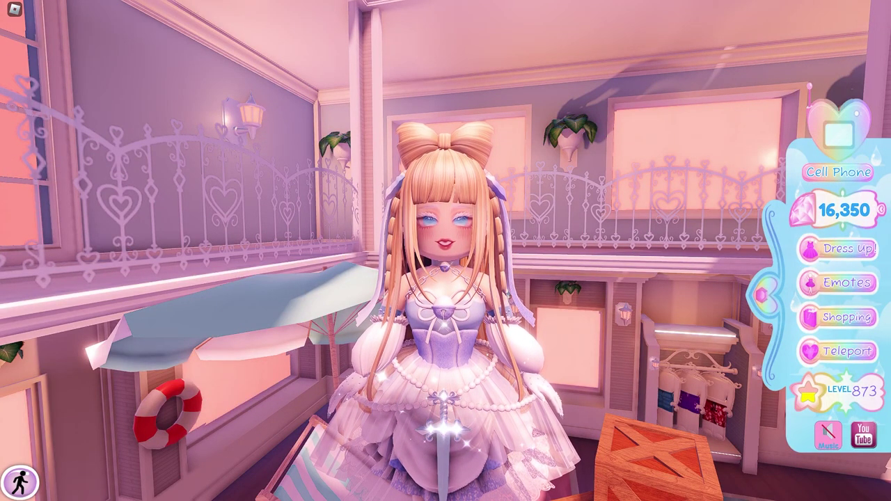
- Switch to Chrome, open the Roblox website and go to its Creator Dashboard
key(alt+Tab)
click(846, 98)
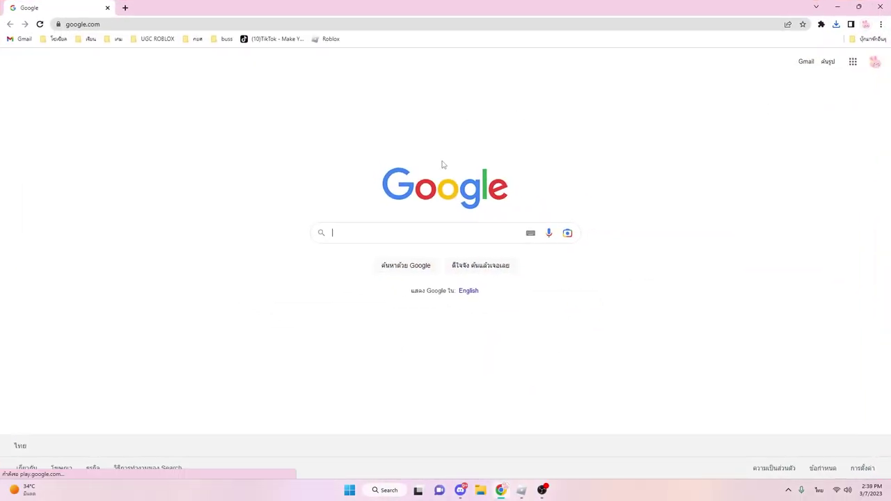
click(335, 40)
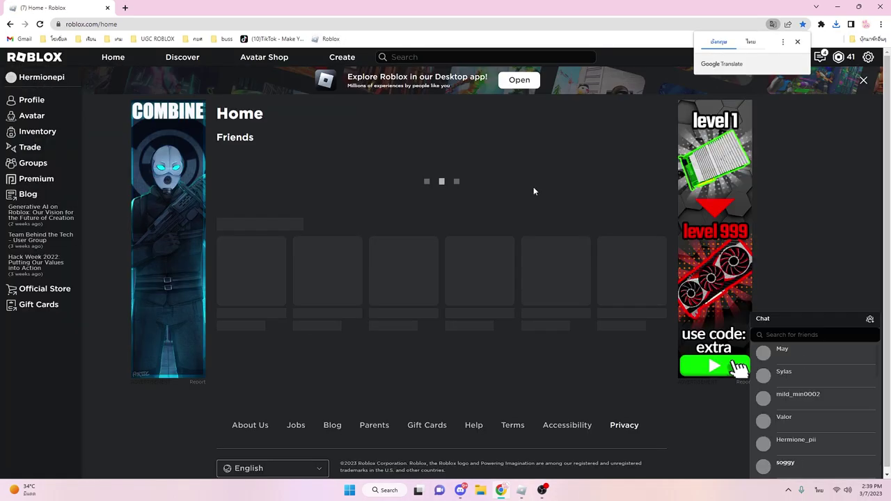
mouse_move(533, 187)
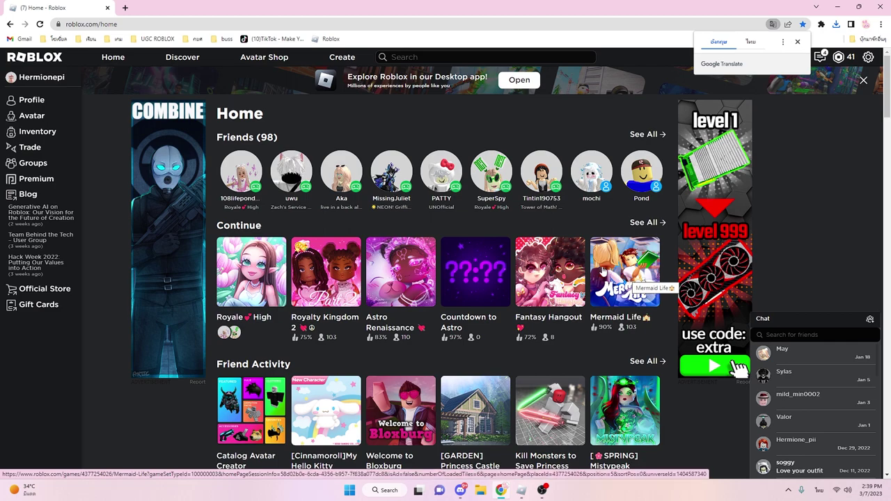
click(347, 62)
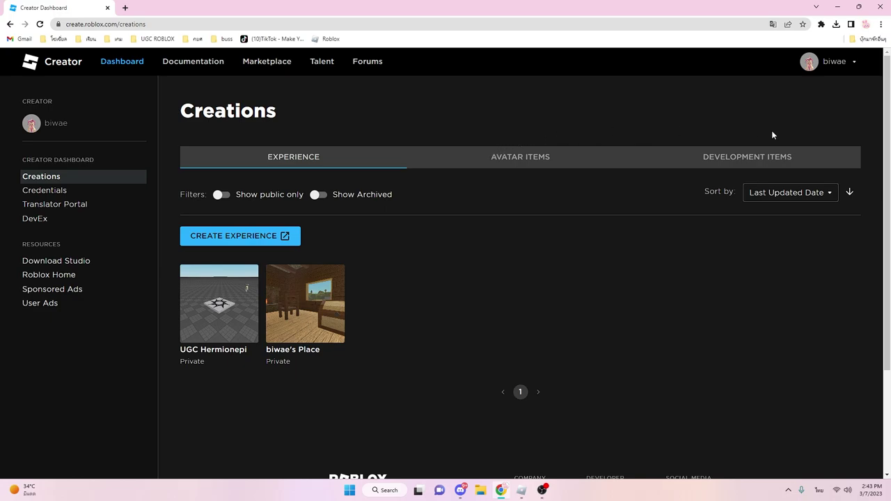
- List the decals among the development items and look through the existing ones
click(730, 163)
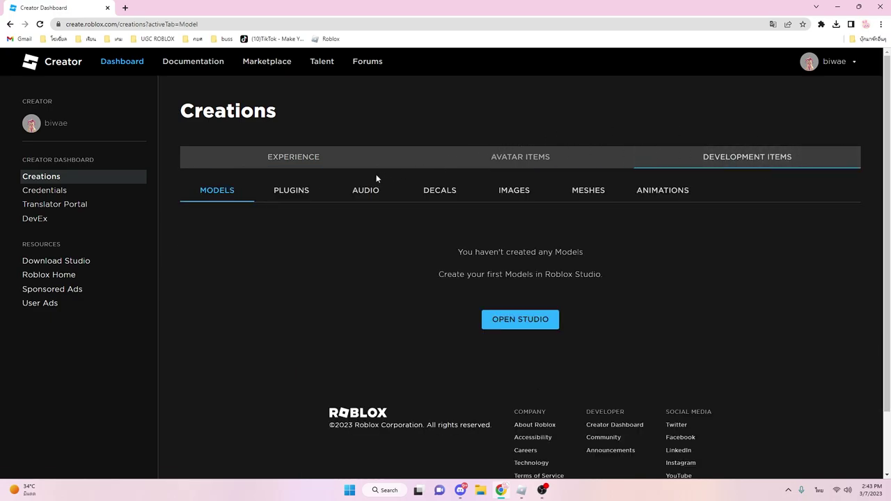
click(437, 194)
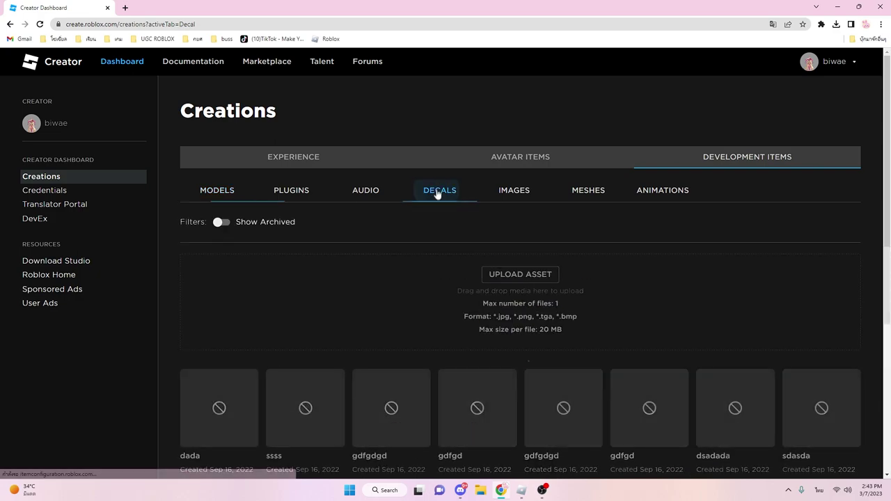
scroll(449, 278, down, 4)
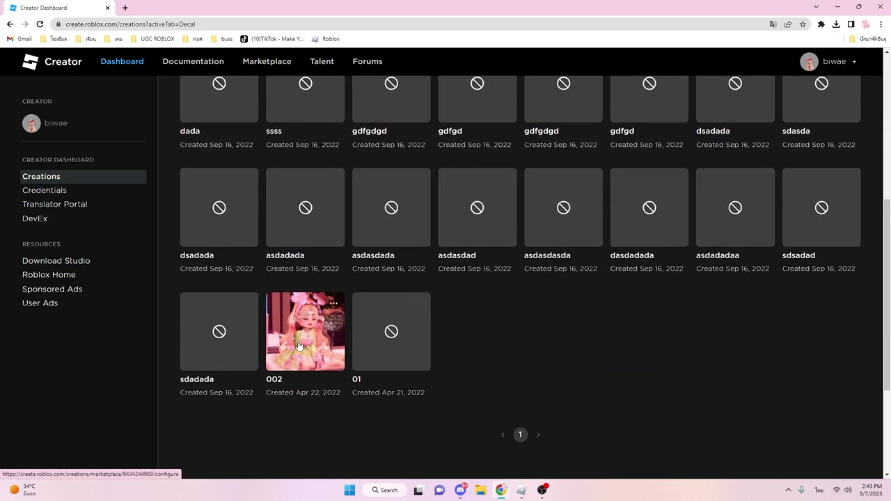
scroll(638, 414, up, 4)
scroll(637, 414, down, 3)
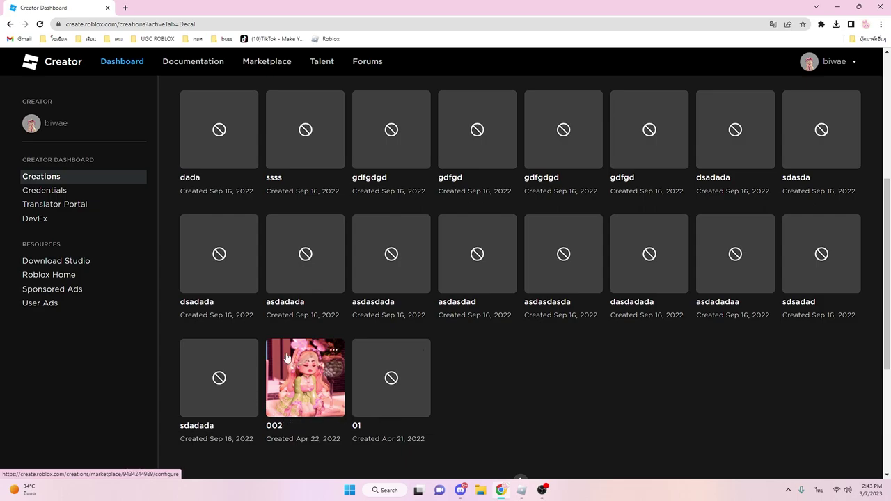
scroll(309, 396, up, 5)
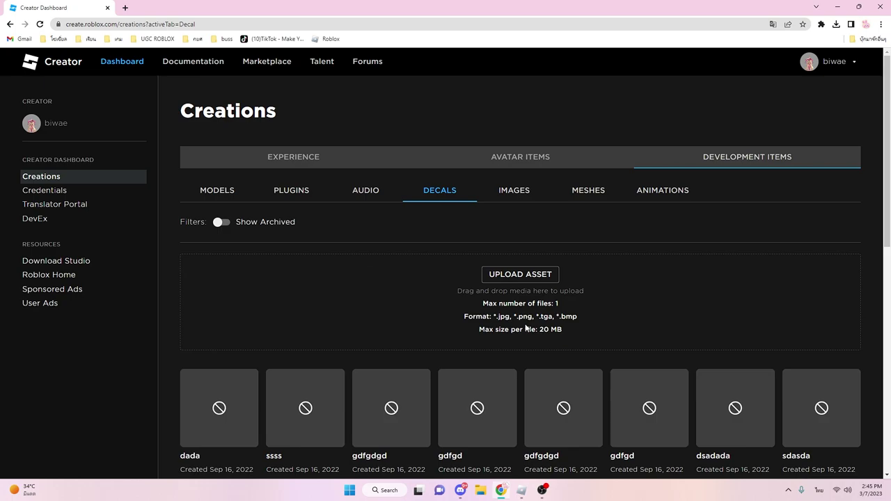
- Start a new decal asset and choose RobloxScreenShot20230219_113012931 from the Pictures > Roblox folder as its image
click(521, 275)
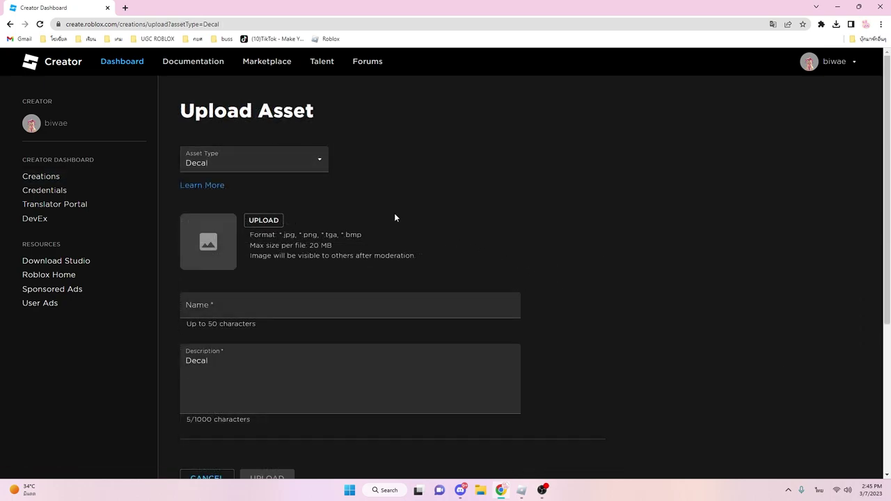
click(271, 220)
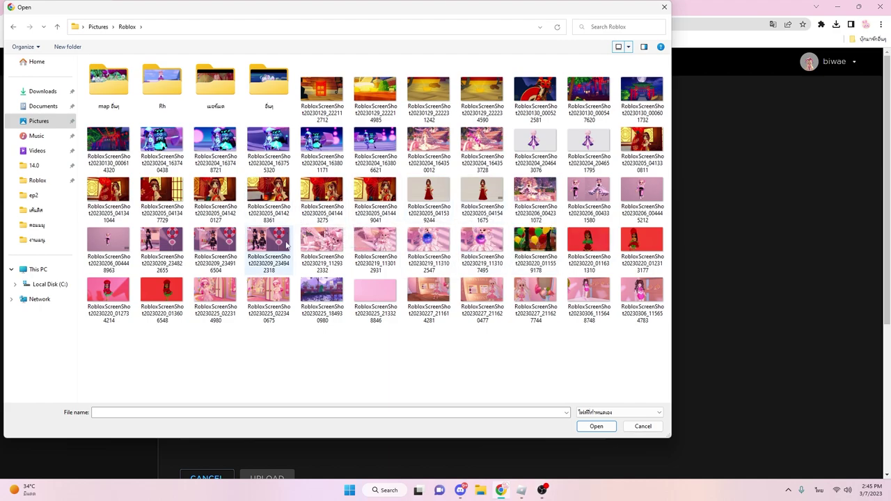
click(382, 245)
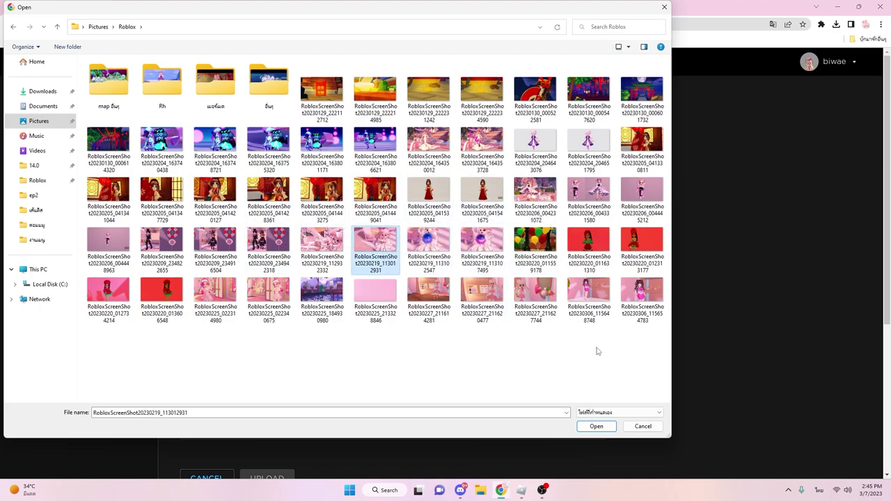
click(599, 425)
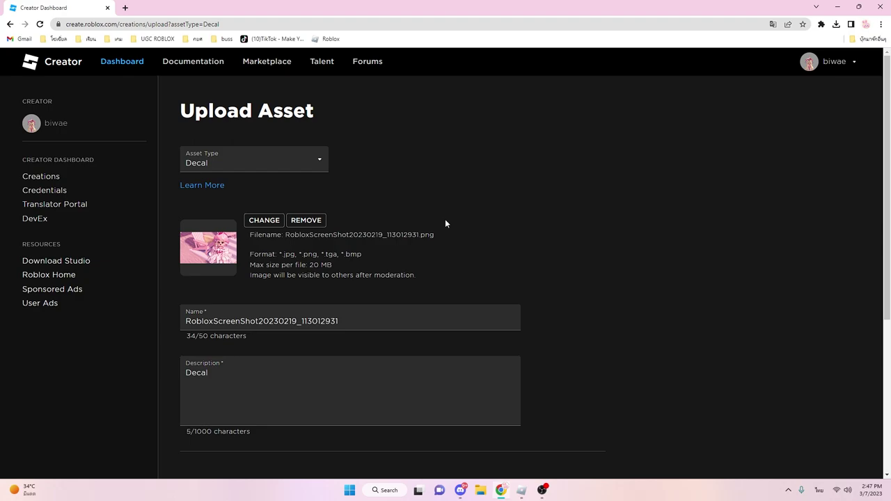
- Replace the decal's image with the cropped RobloxScreenShot20230219_113012931 from the Downloads folder
click(265, 220)
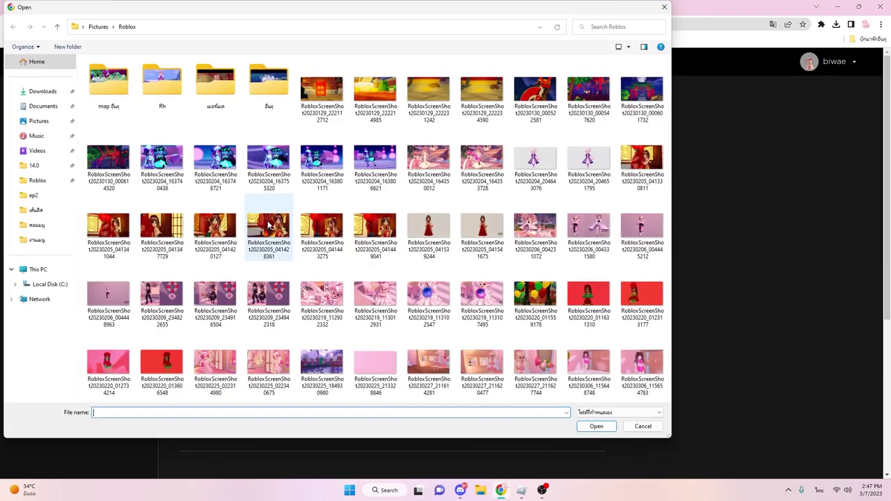
click(39, 91)
click(109, 94)
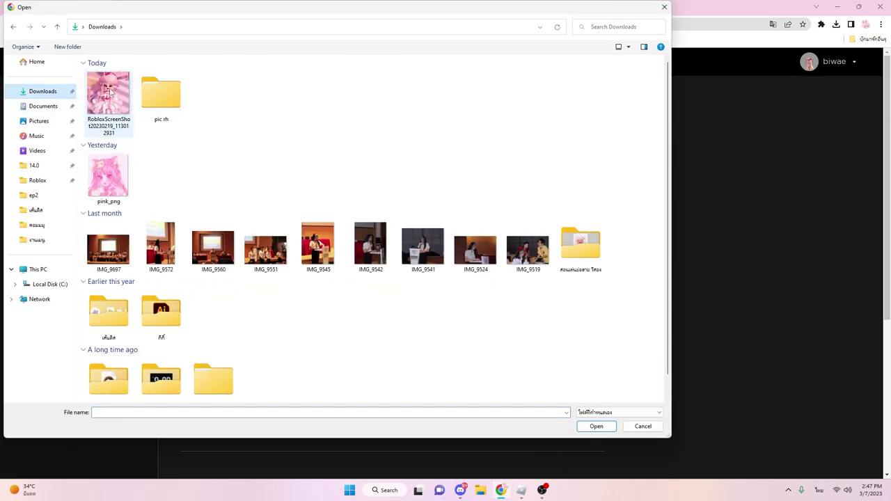
click(604, 424)
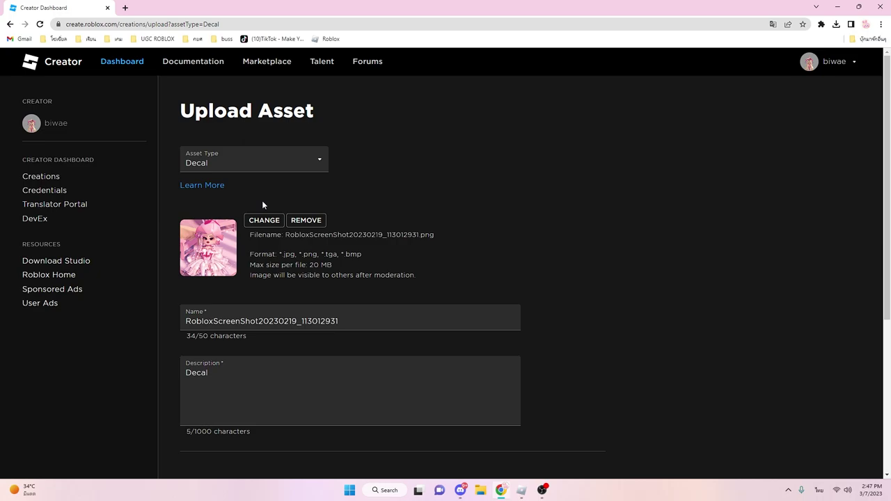
- Name the decal 03 and upload it with the description left as Decal
double_click(312, 265)
click(314, 265)
double_click(341, 321)
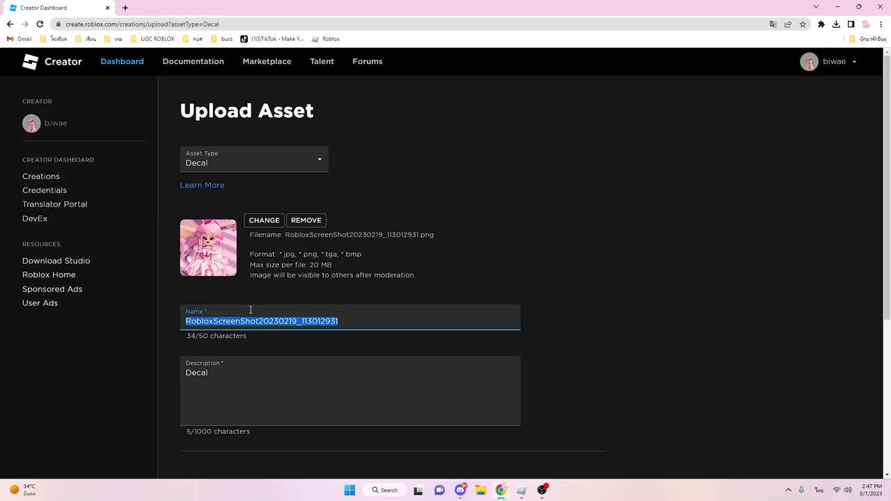
text(03)
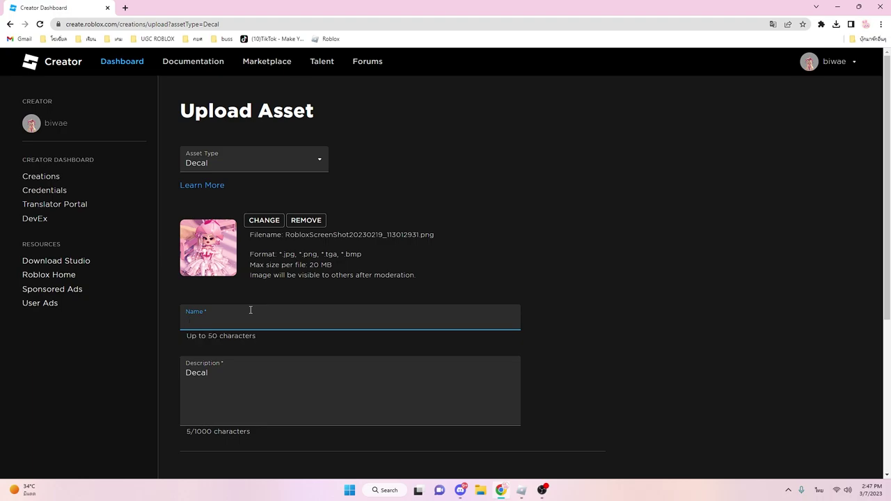
scroll(520, 346, down, 1)
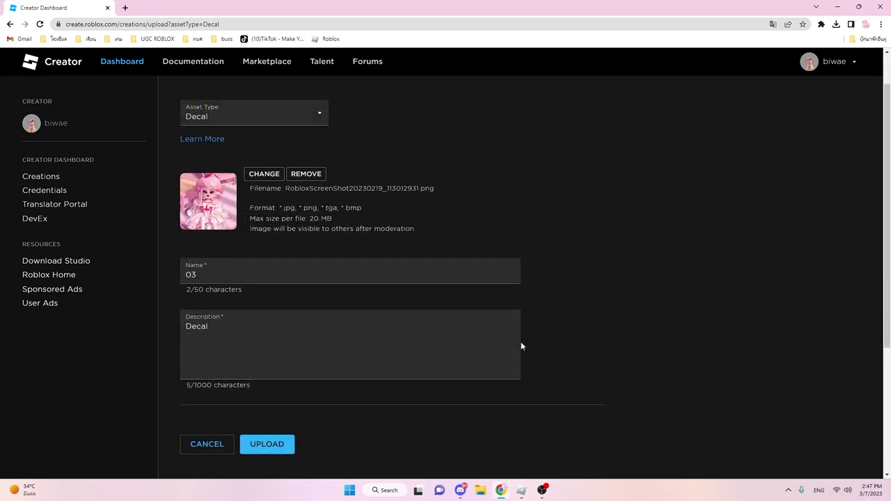
click(277, 449)
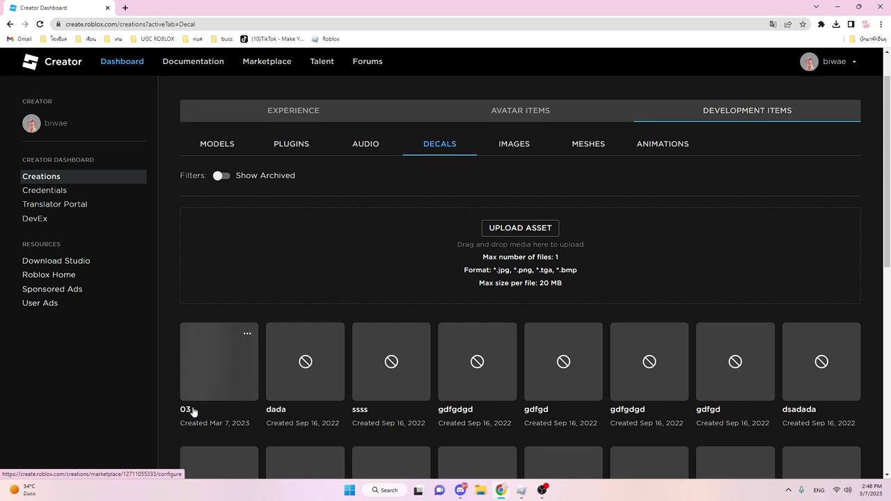
- Check the uploaded decal 03 on its configuration page and return to the decals list
click(232, 373)
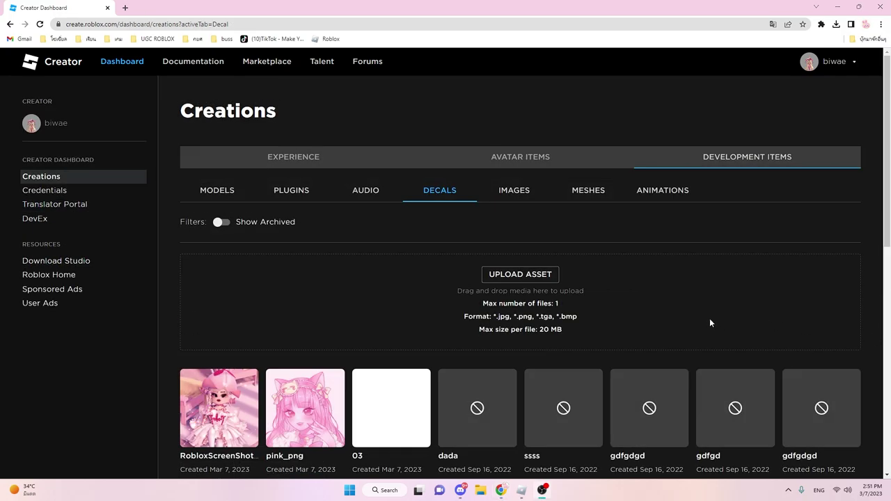
scroll(709, 322, down, 1)
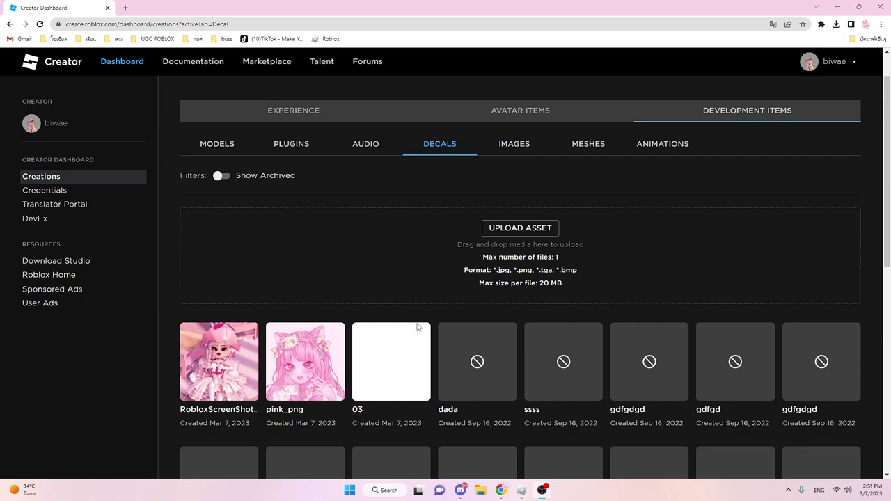
click(385, 364)
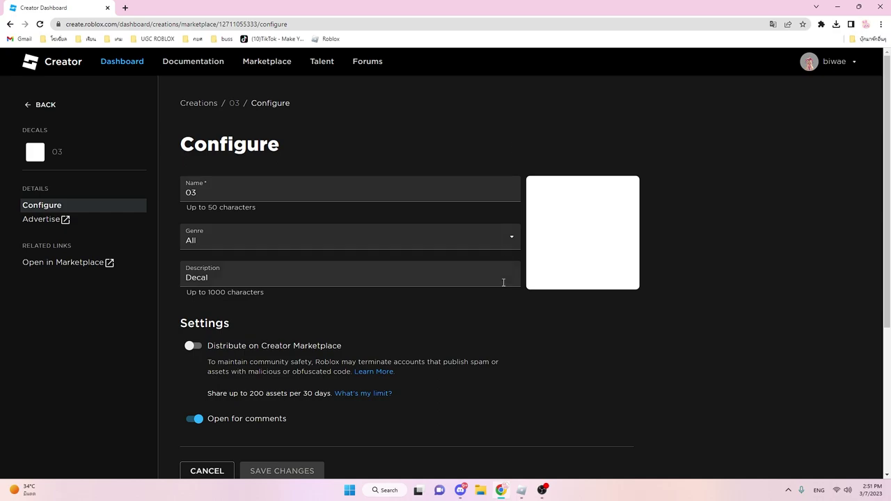
click(9, 24)
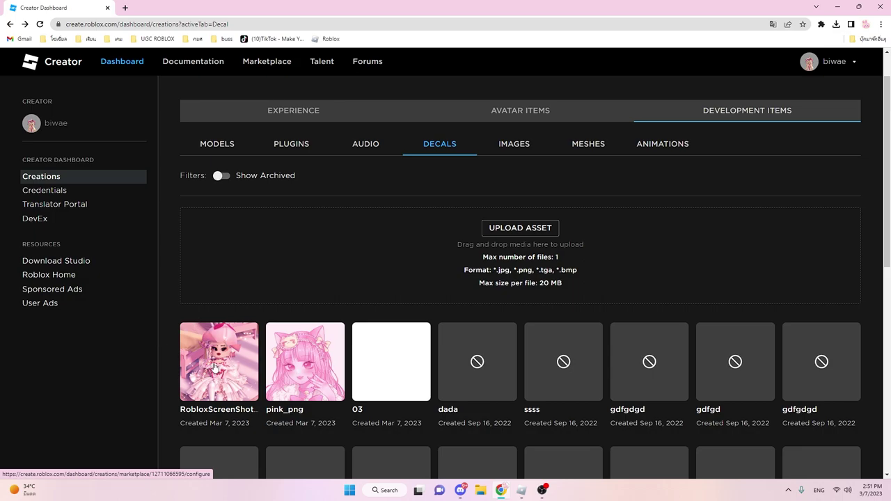
- Copy the asset ID of the RobloxScreenShot decal, then open its configuration page and select the ID number in the page address
click(247, 335)
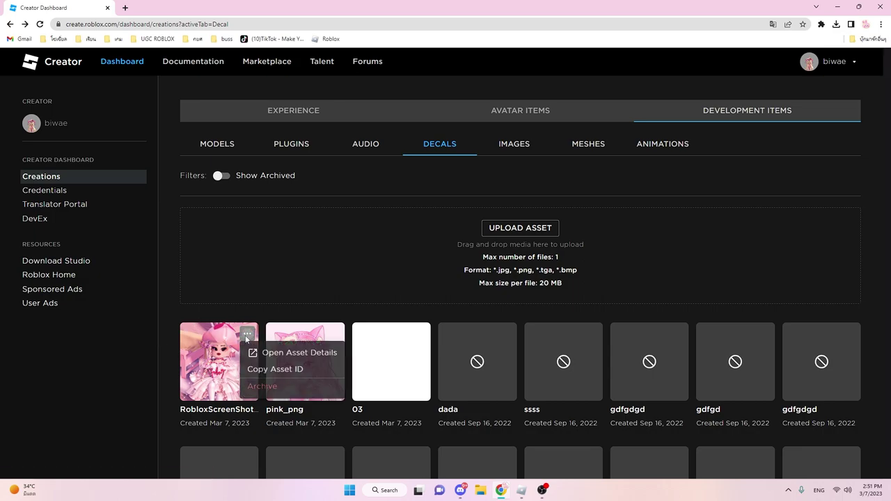
click(271, 372)
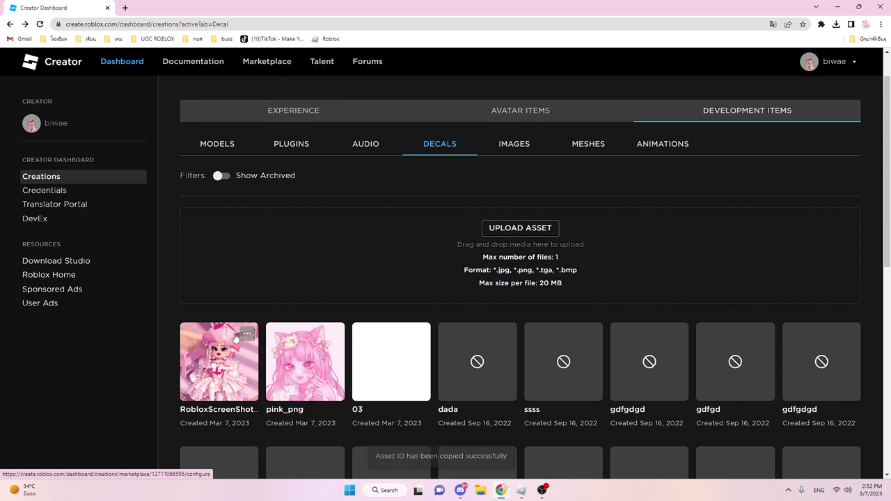
click(216, 359)
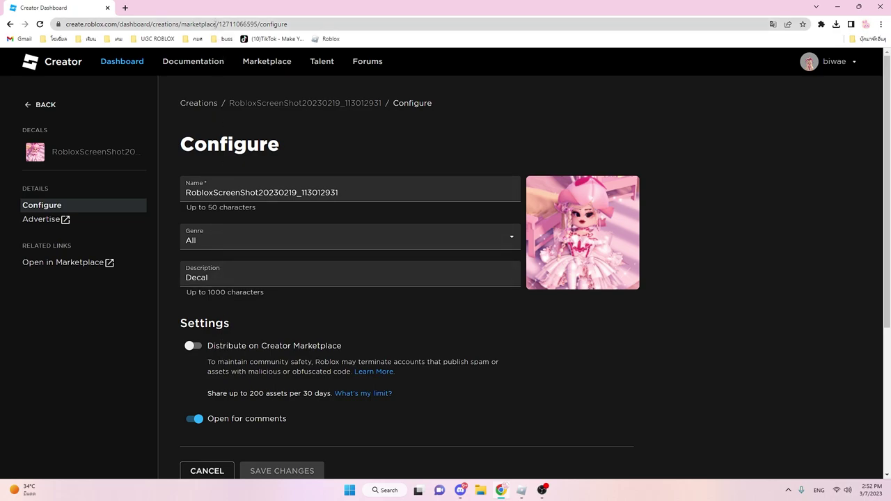
drag(219, 24, 257, 27)
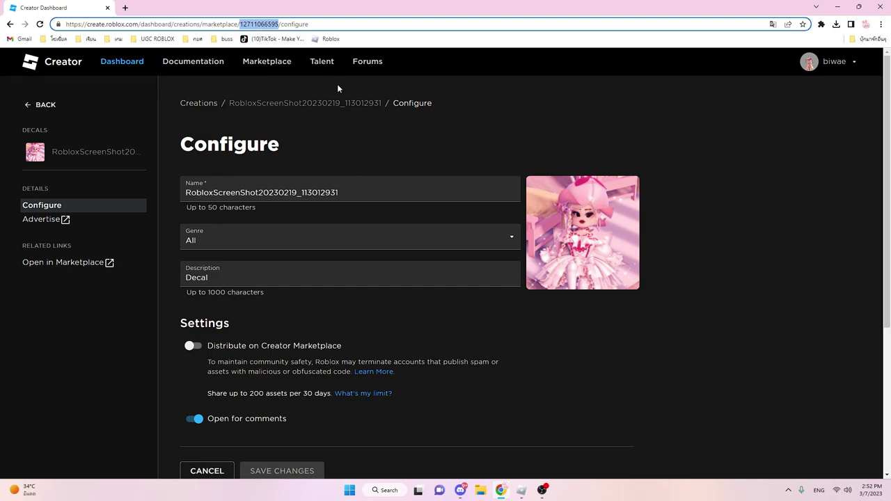
click(523, 487)
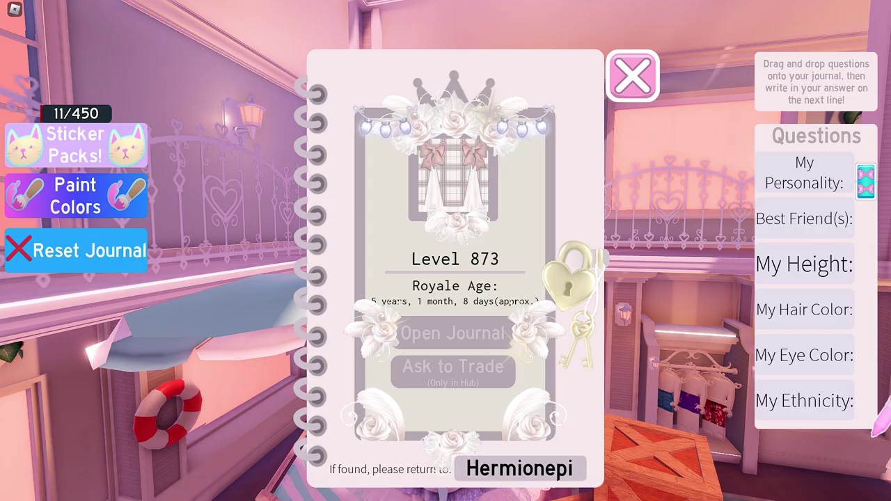
click(436, 193)
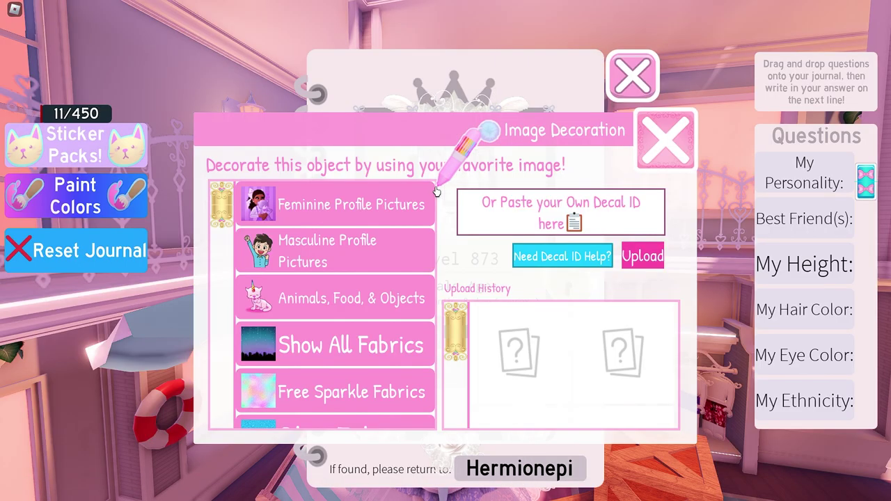
click(563, 210)
key(ctrl+v)
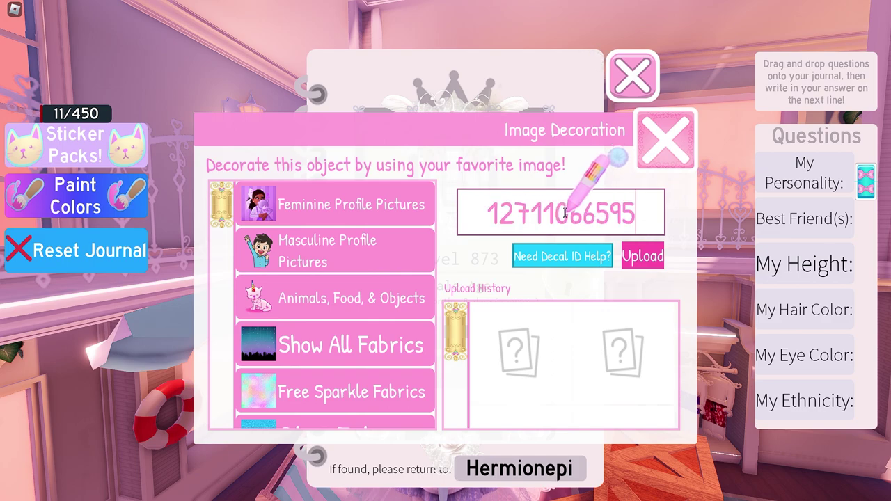
click(474, 218)
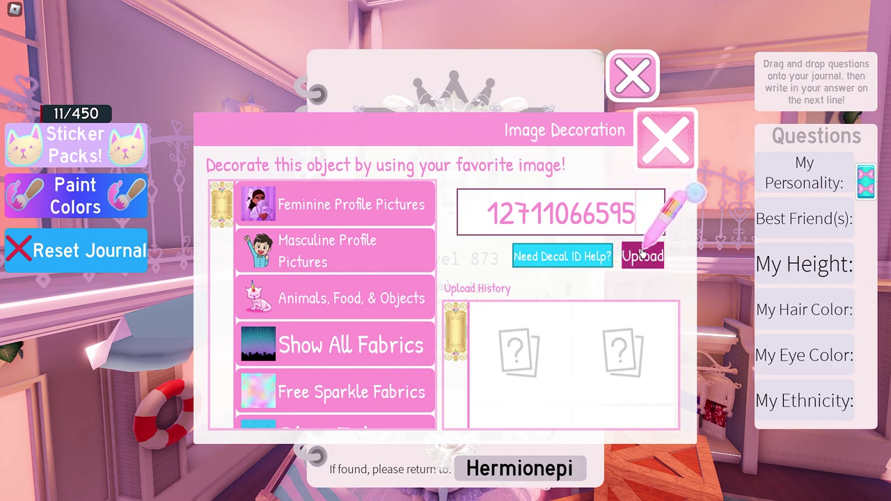
click(641, 256)
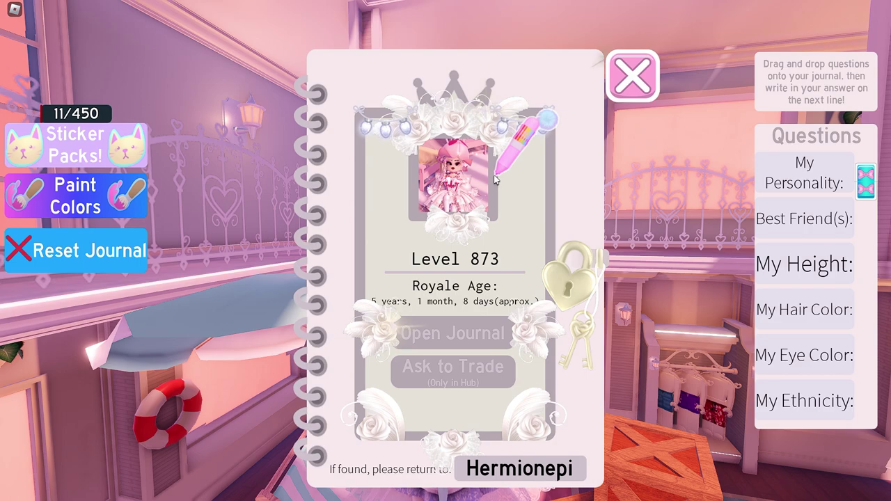
- Review the upload history for the journal's picture frame and apply the pink cat-eared girl image from it
click(455, 186)
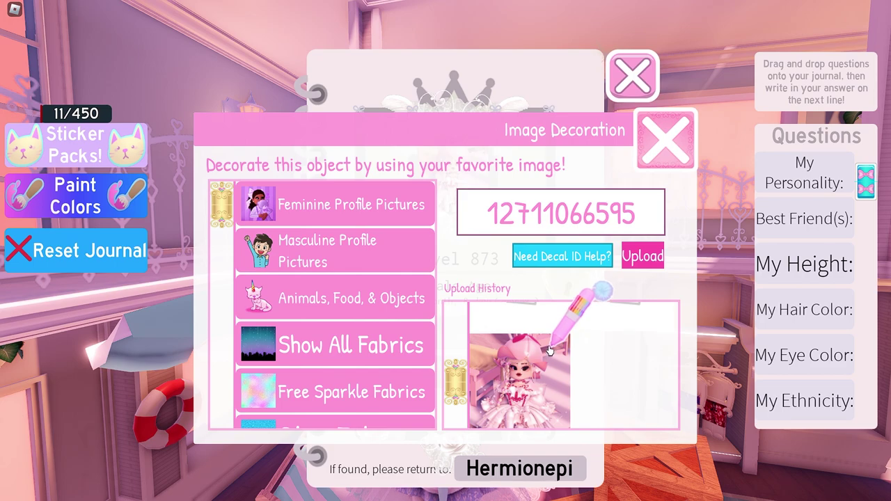
scroll(567, 300, down, 2)
scroll(661, 411, up, 2)
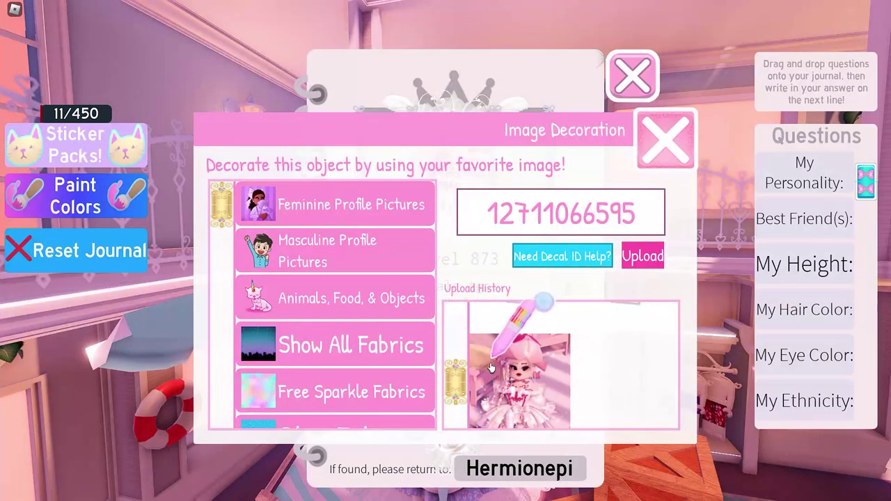
scroll(590, 398, down, 1)
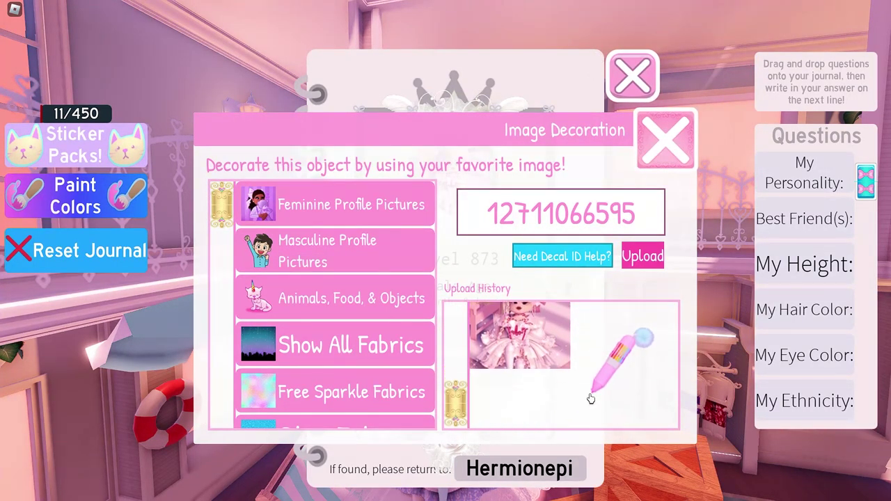
scroll(567, 371, up, 1)
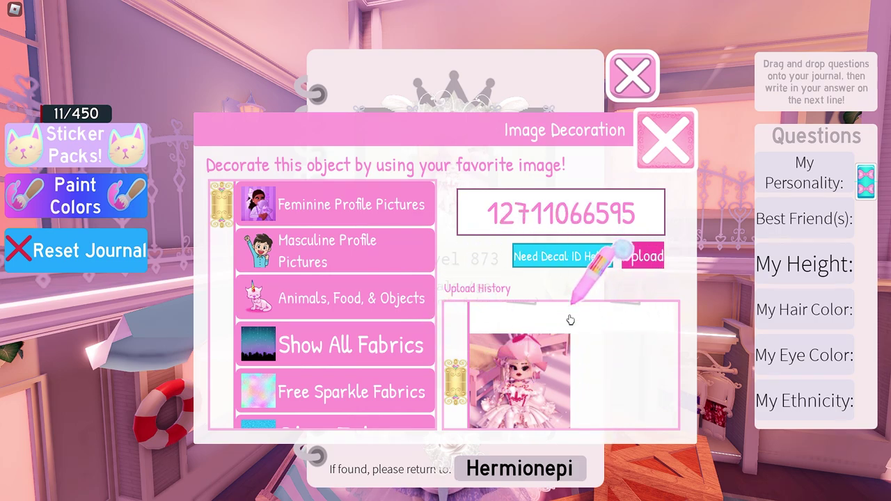
scroll(582, 362, down, 1)
scroll(582, 362, up, 1)
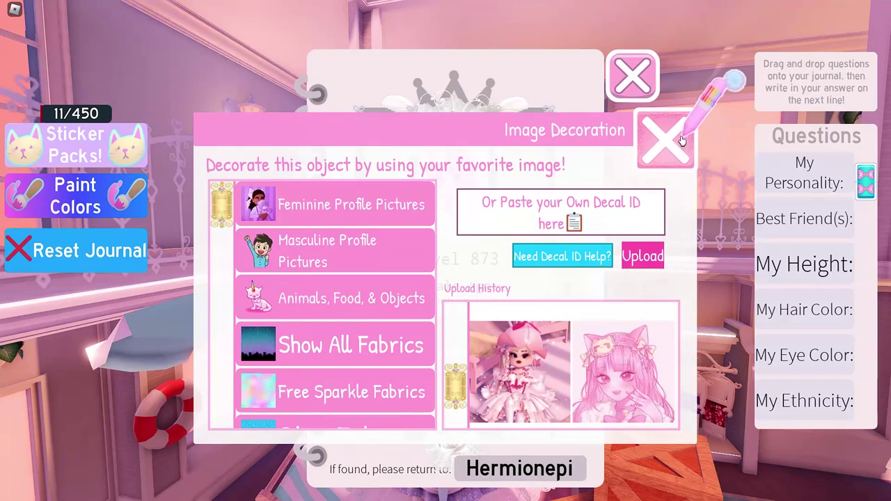
click(597, 362)
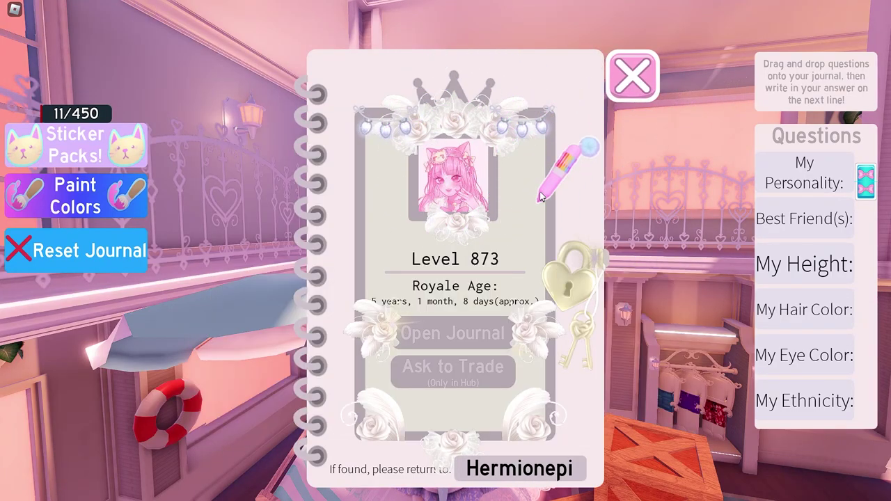
- Swap the journal picture to the pink-hatted character screenshot from the upload history, and return it to the cat-eared girl image
click(447, 171)
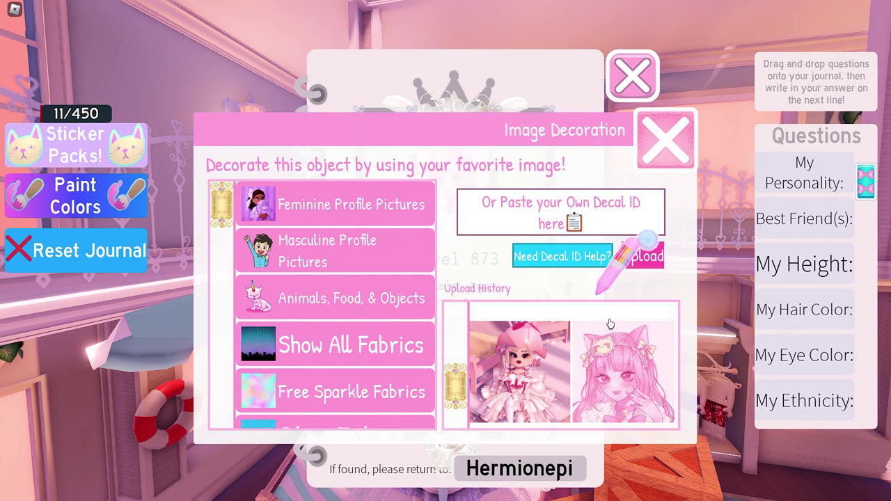
click(487, 355)
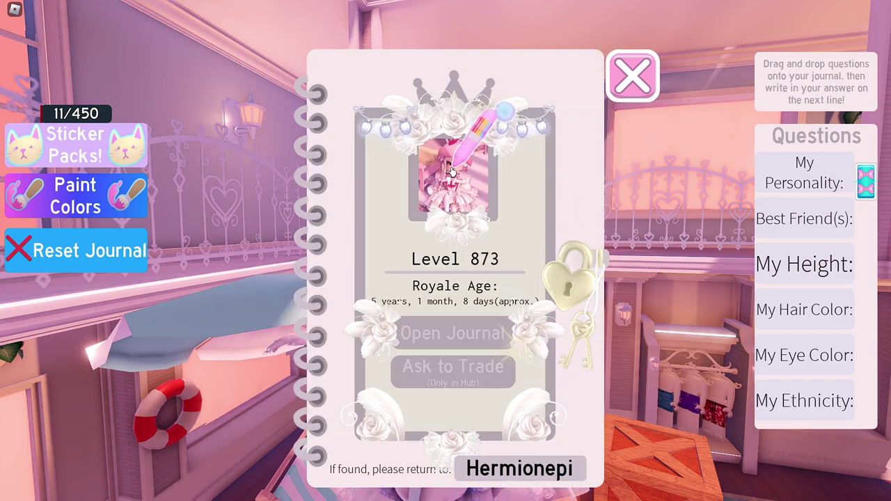
click(448, 171)
click(675, 154)
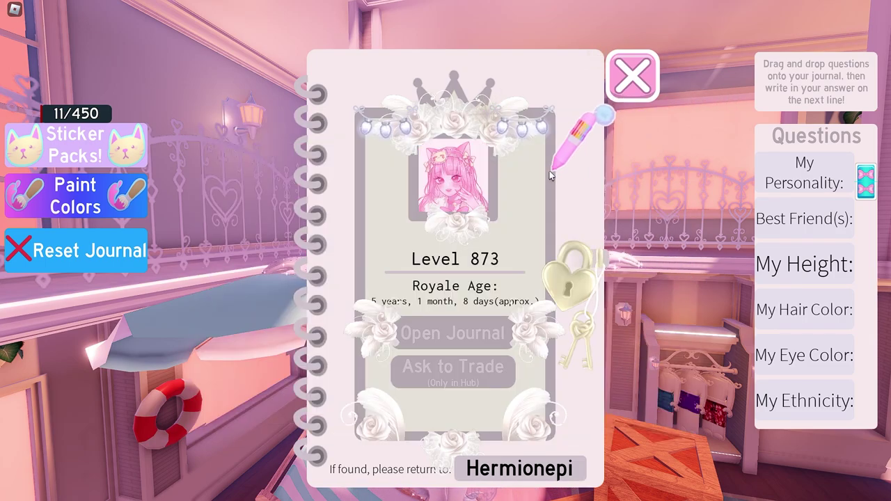